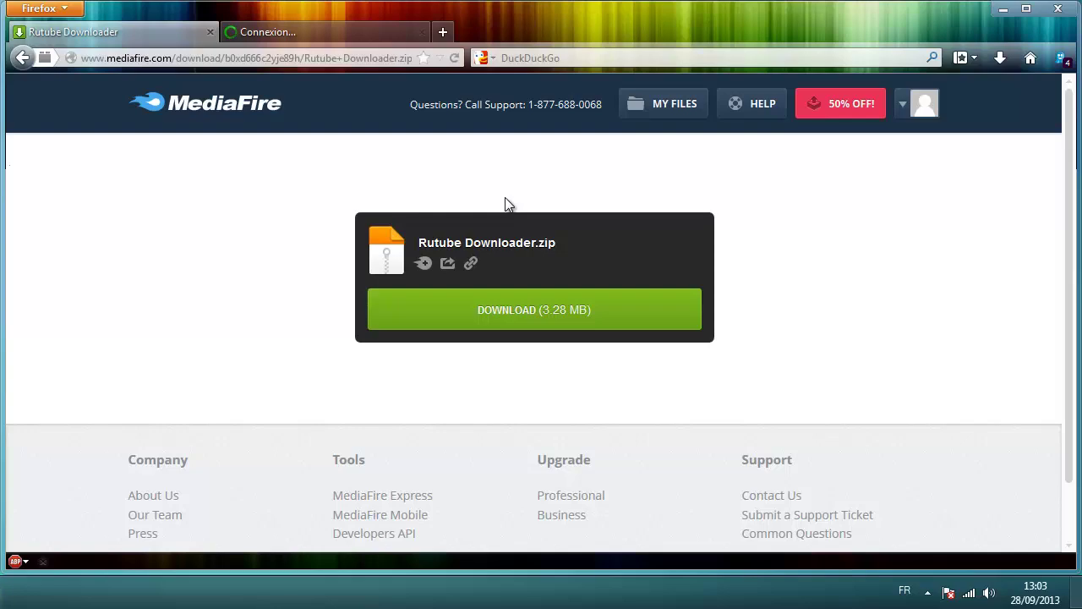
Step: Minimize the browser and extract the Rutube Downloader.zip archive on the desktop
click(1003, 10)
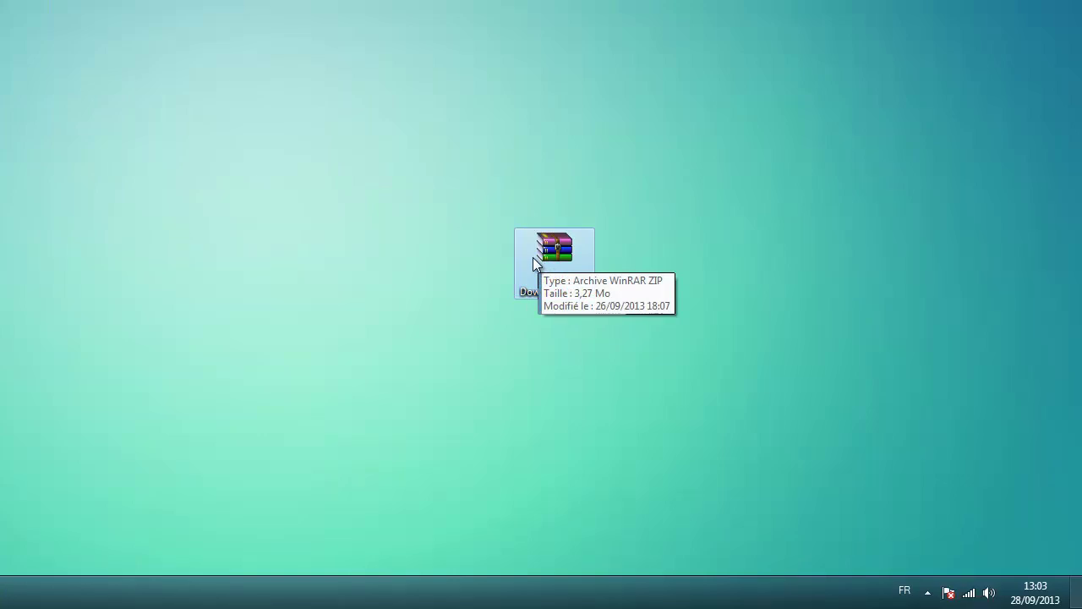
right_click(534, 259)
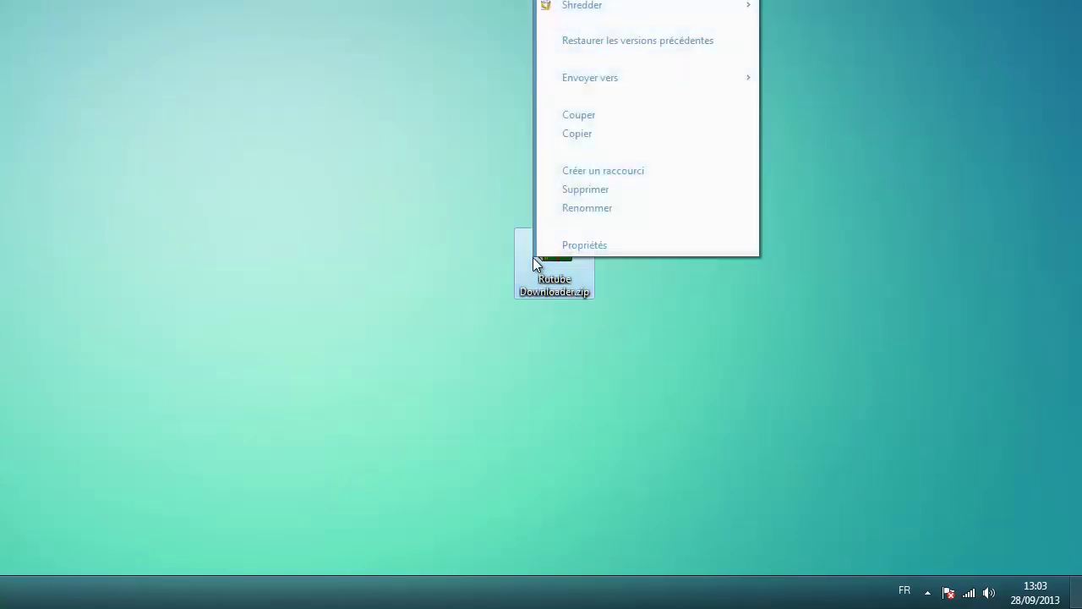
mouse_move(618, 14)
click(811, 8)
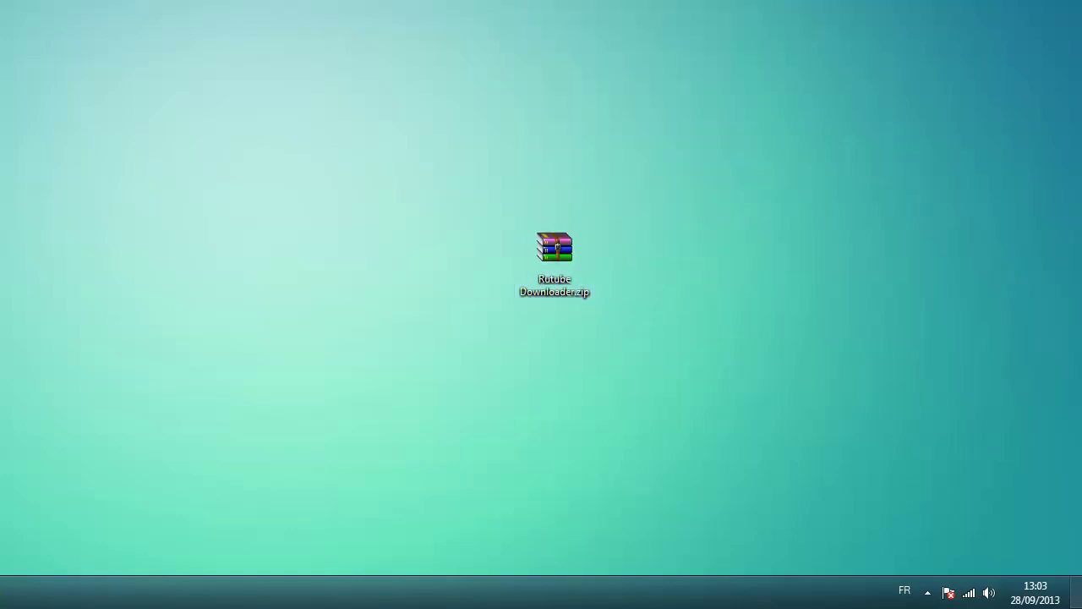
Step: Open the raljeta_ahk-0.3.37 folder inside the extracted Rutube Downloader folder and locate default_lang.txt and raljeta_ahk.exe
double_click(305, 258)
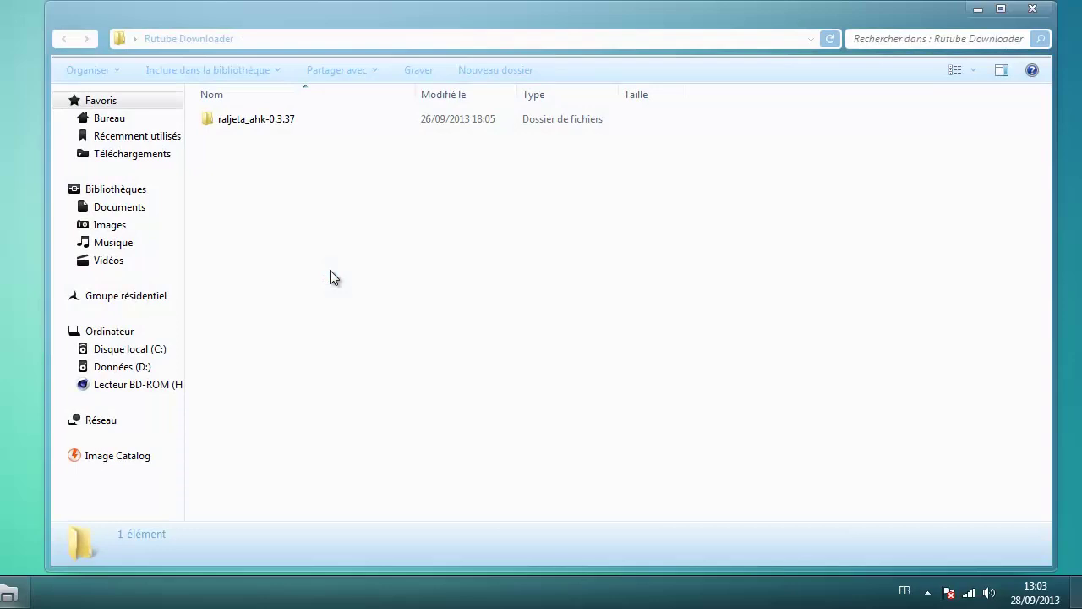
double_click(280, 120)
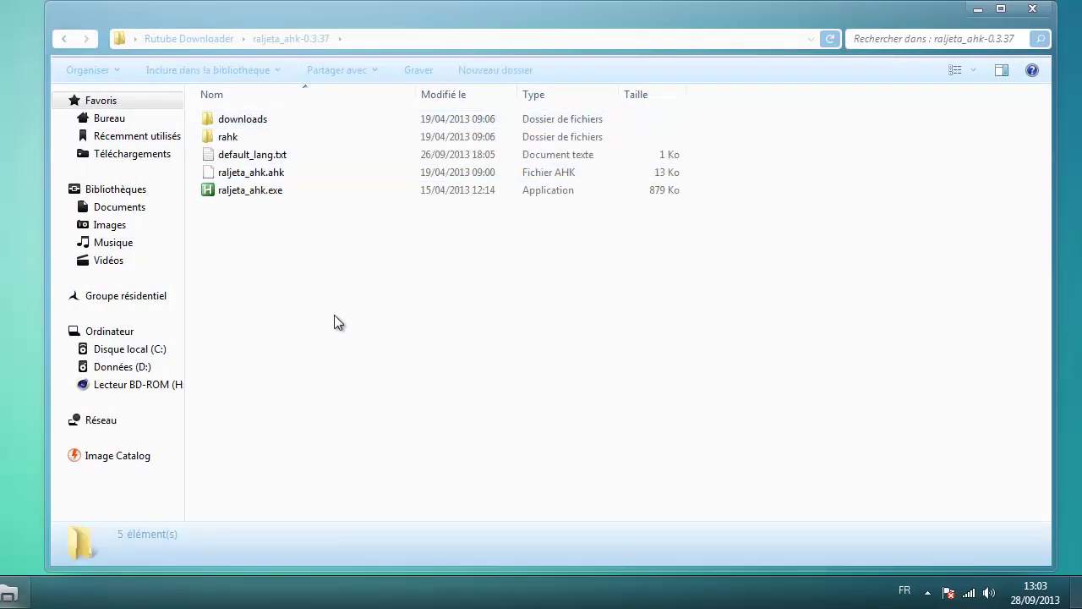
click(256, 194)
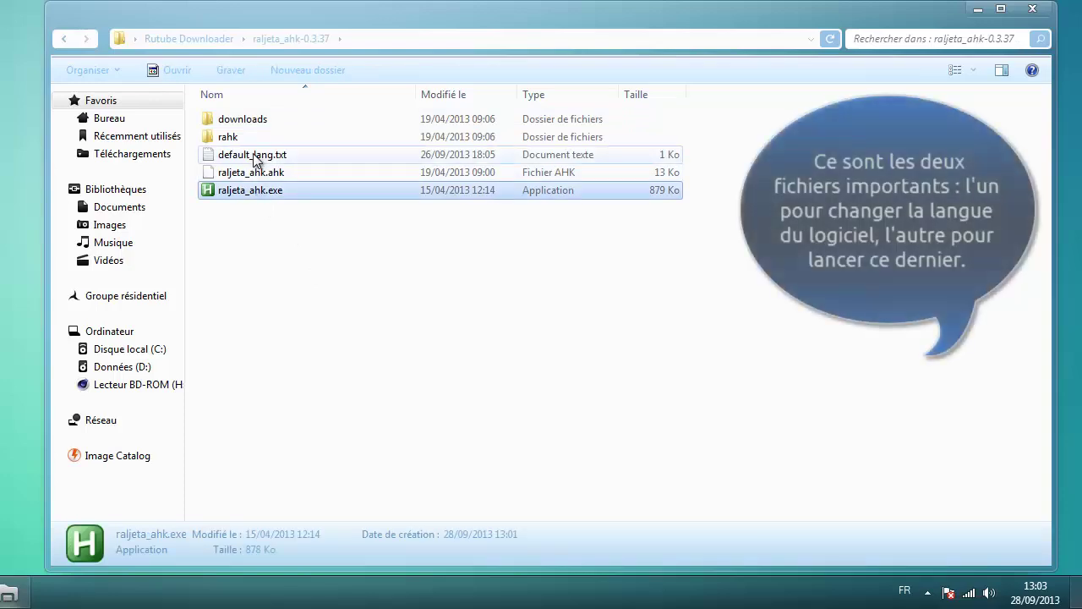
ctrl+click(256, 159)
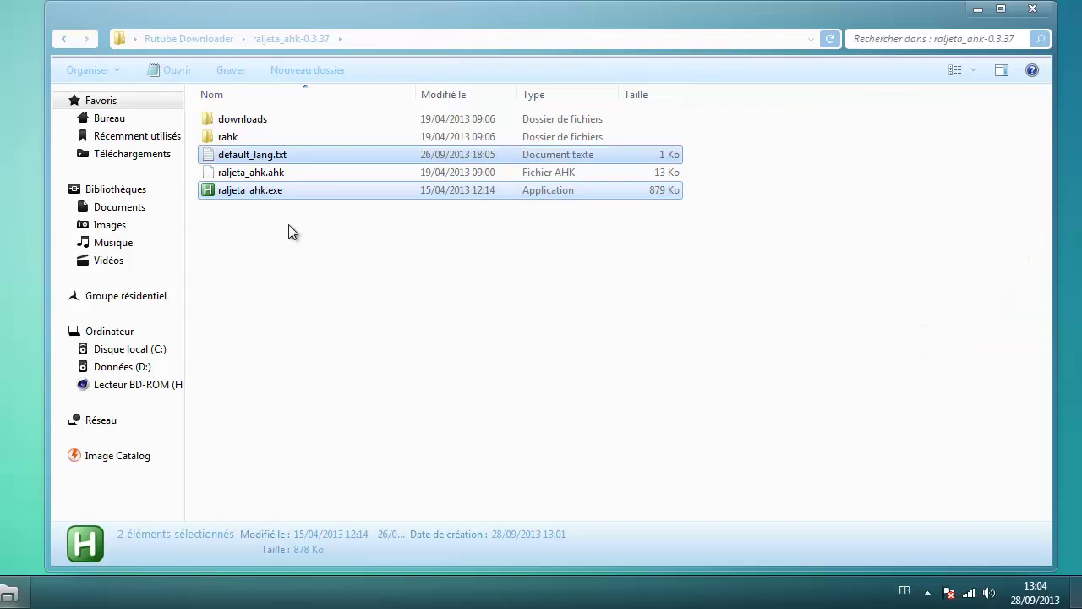
click(272, 192)
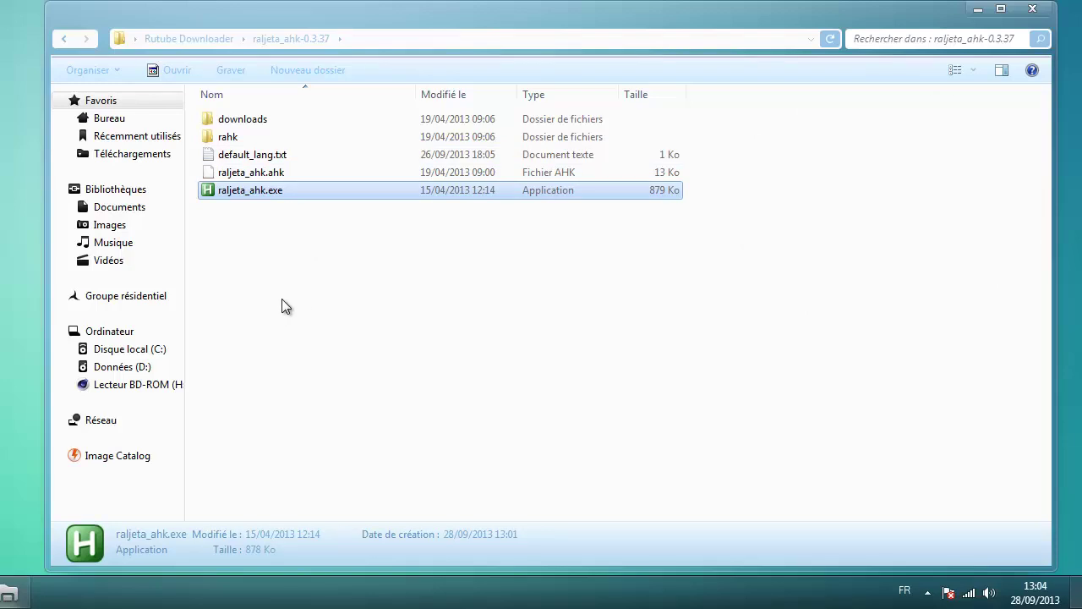
Step: Change the include line in default_lang.txt to lang_fr.txt, then save and close the file
double_click(257, 156)
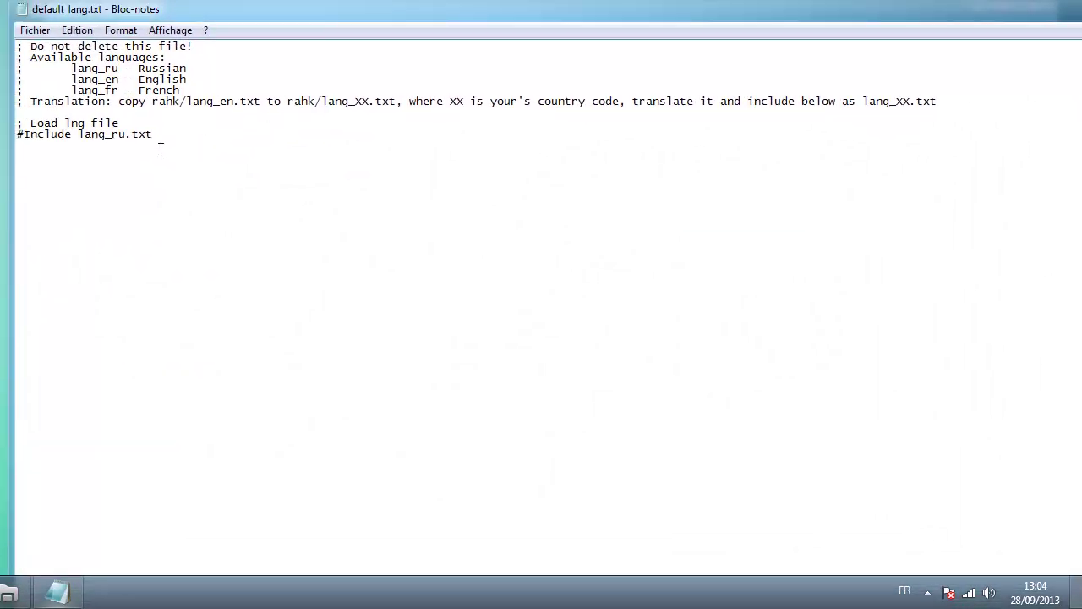
click(124, 143)
click(127, 134)
key(BackSpace)
key(BackSpace)
text(fr)
click(34, 30)
key(Escape)
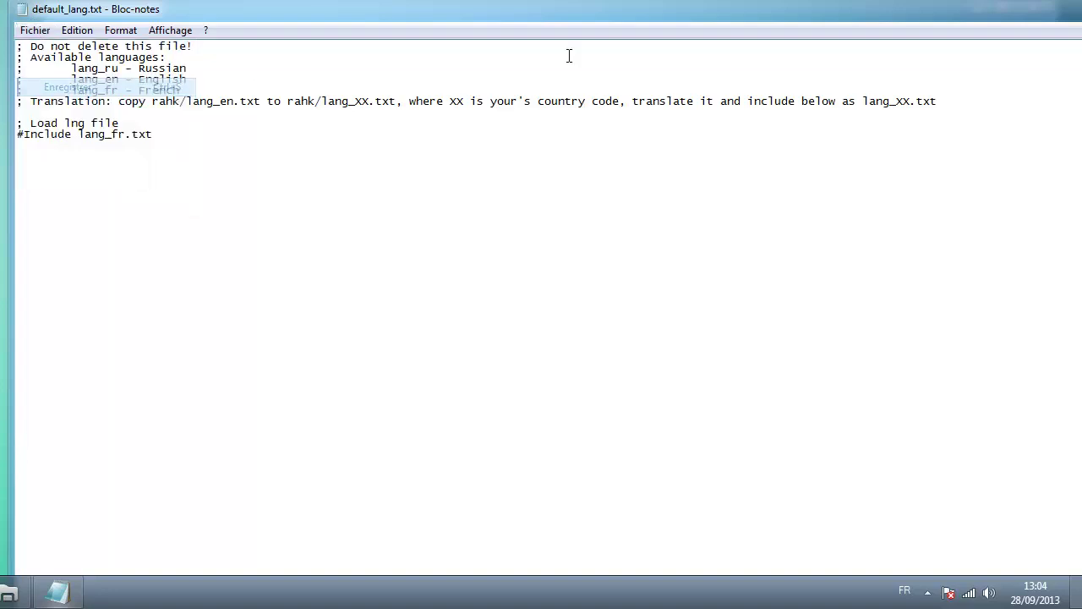
double_click(938, 14)
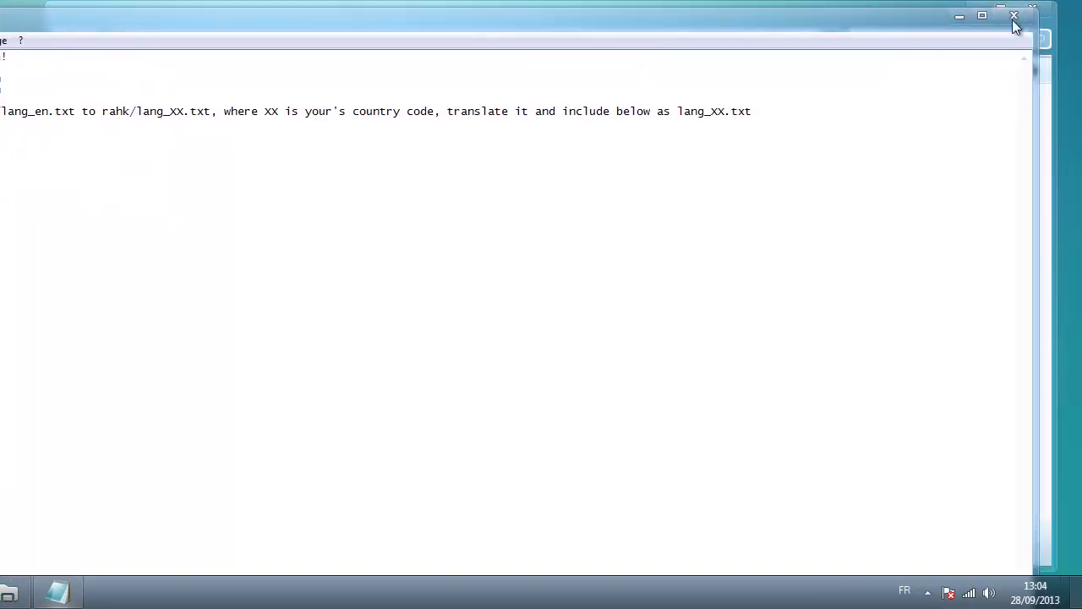
click(1015, 8)
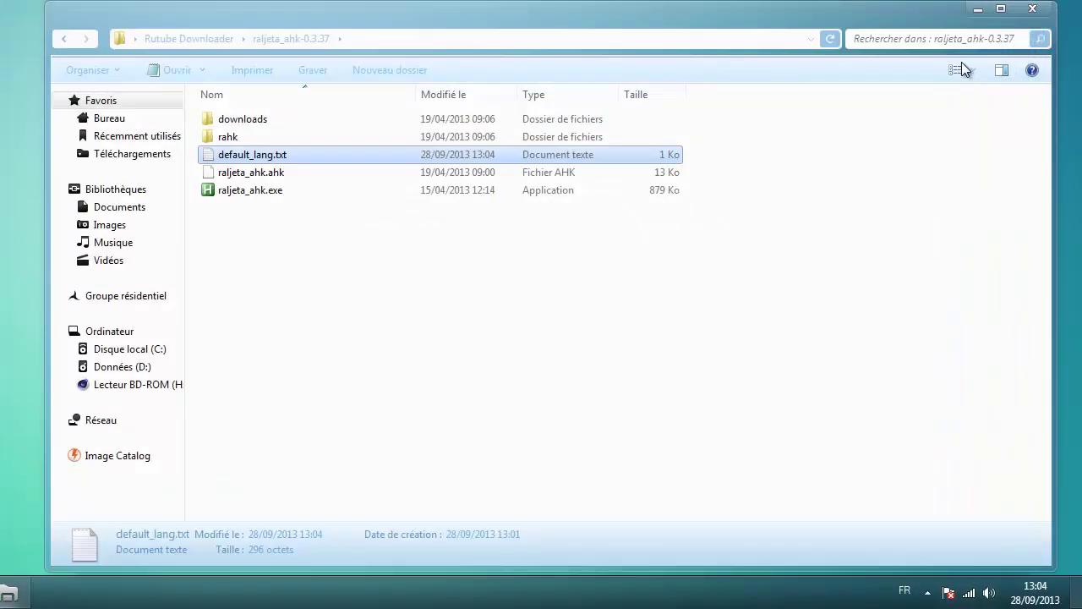
Step: Launch raljeta_ahk.exe from the raljeta_ahk-0.3.37 folder
click(520, 283)
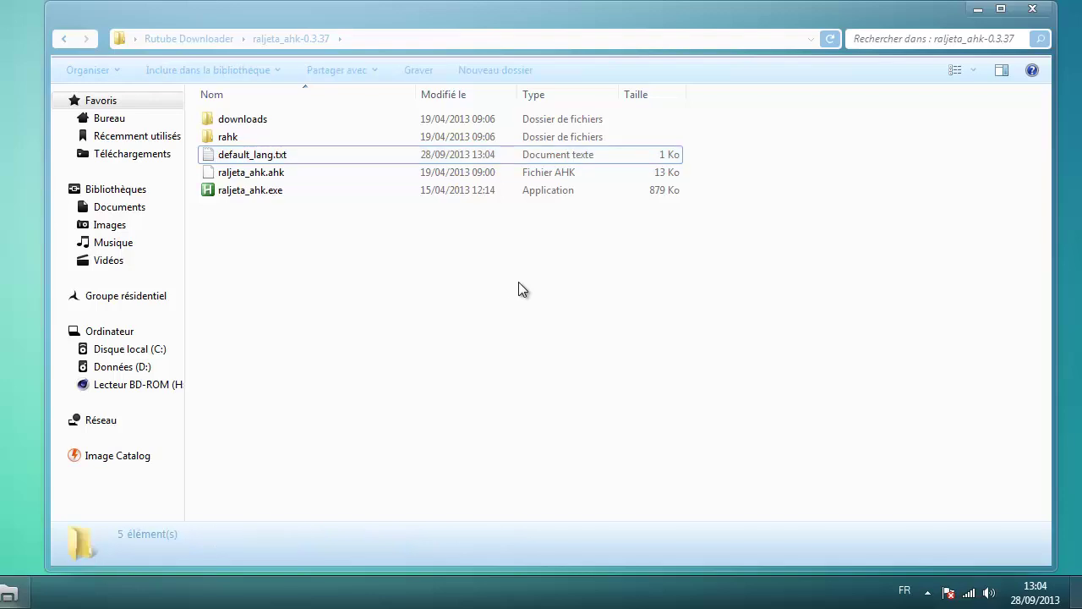
double_click(277, 186)
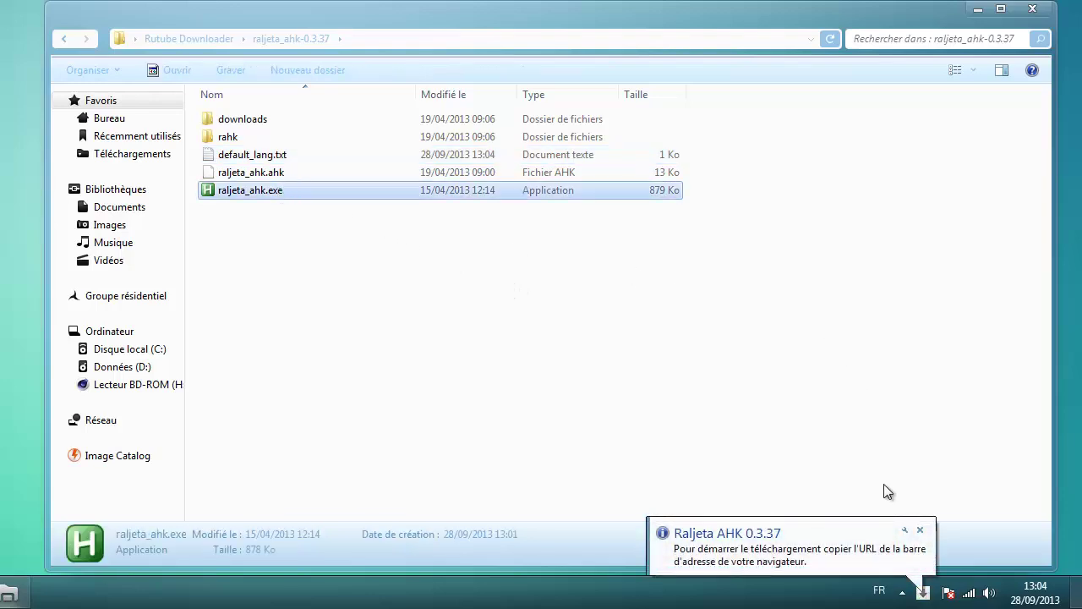
click(922, 593)
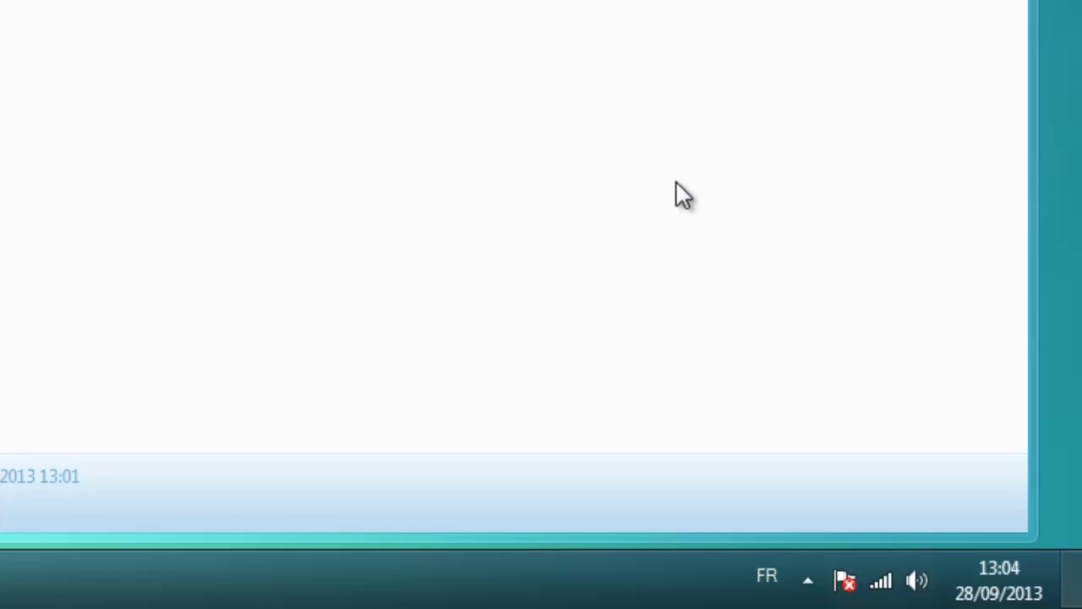
Step: Set the downloader's save directory to the Mes vidéos folder on the Données (D:) drive
click(807, 580)
right_click(788, 440)
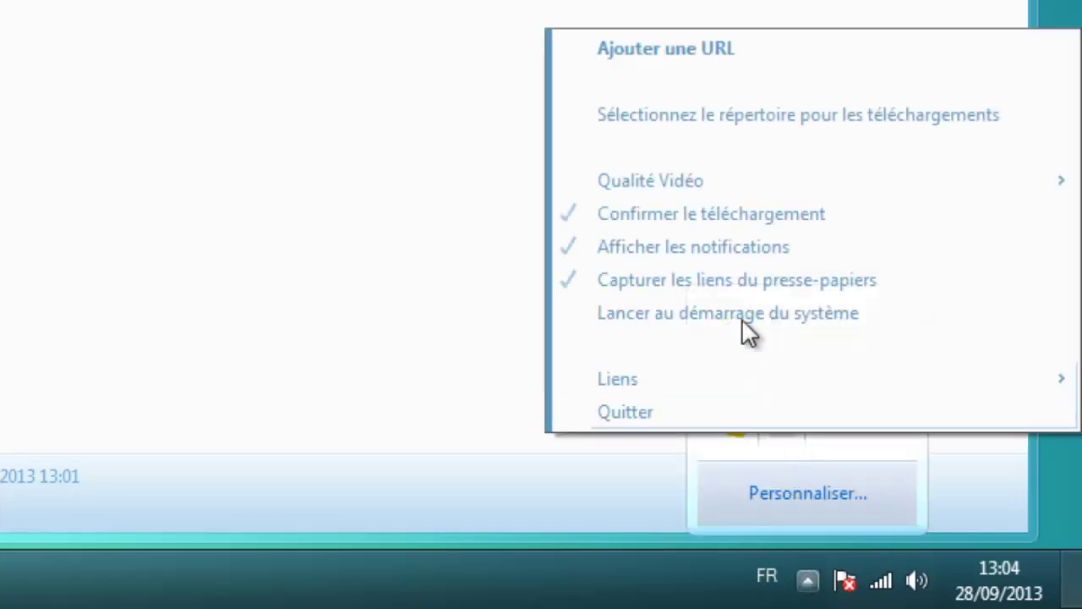
click(718, 138)
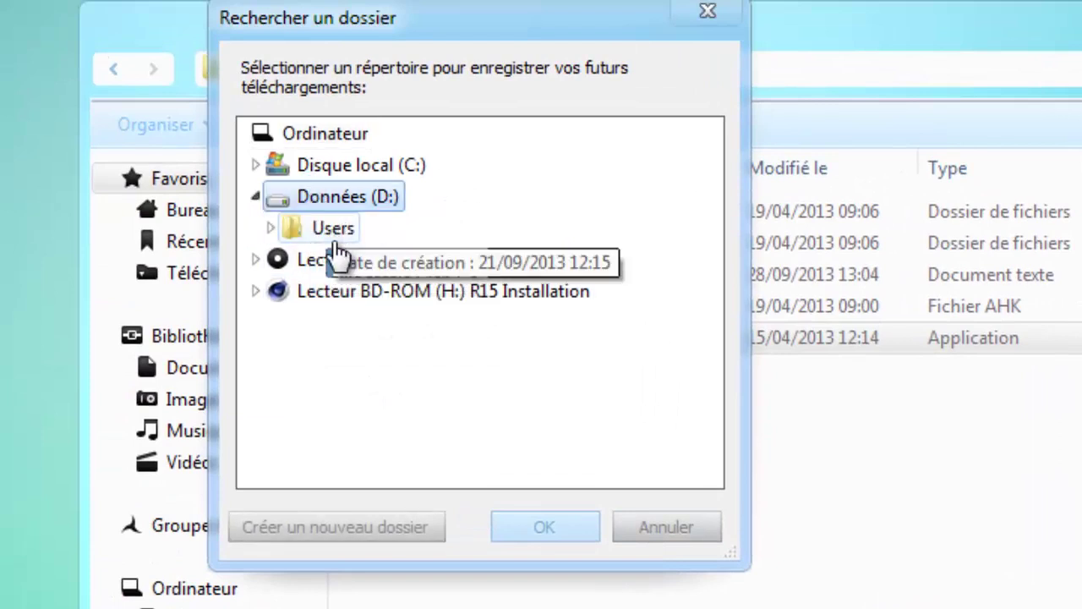
scroll(410, 382, down, 2)
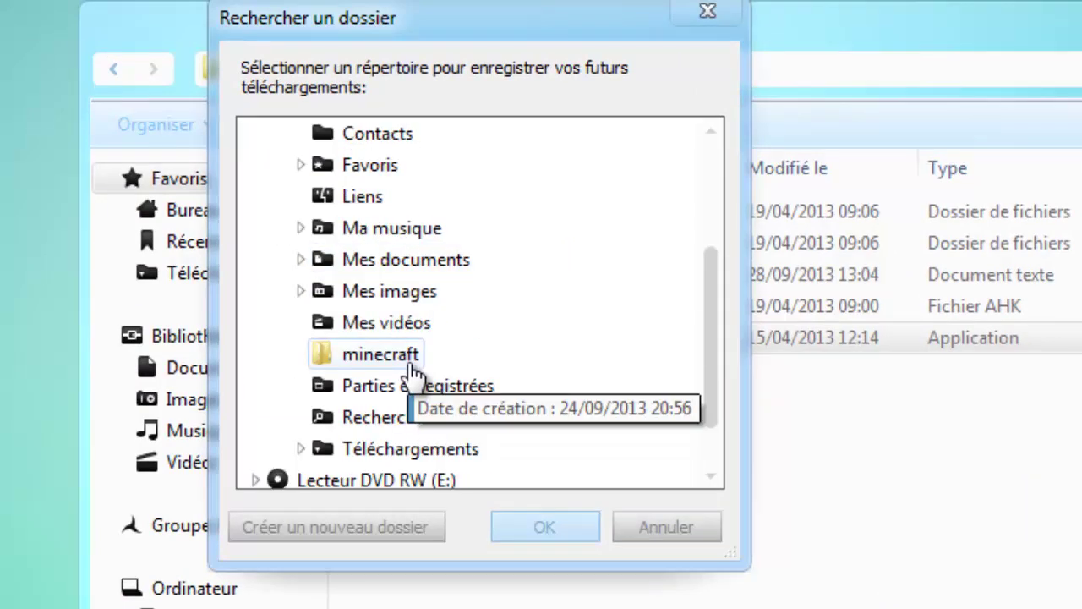
click(415, 325)
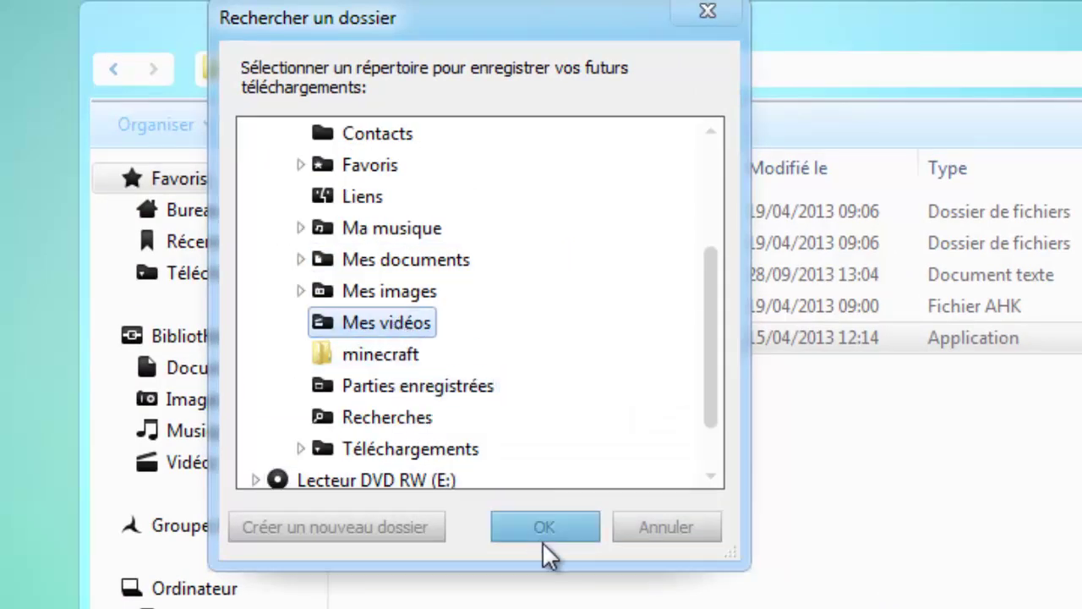
click(543, 538)
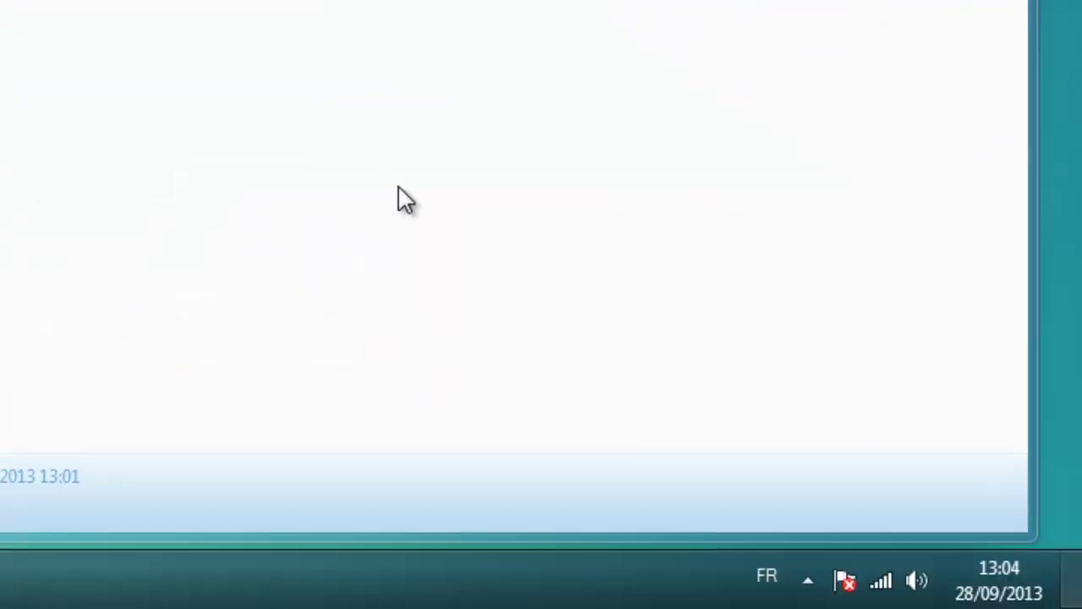
Step: Set the downloader's video quality (Qualité Vidéo) to Haute
click(807, 578)
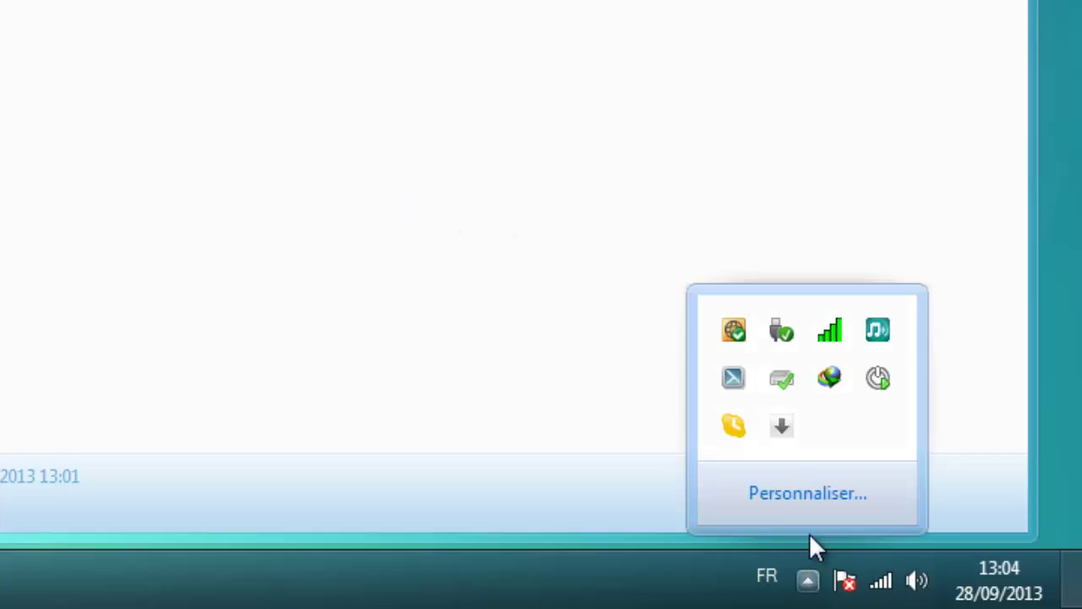
right_click(779, 405)
mouse_move(731, 167)
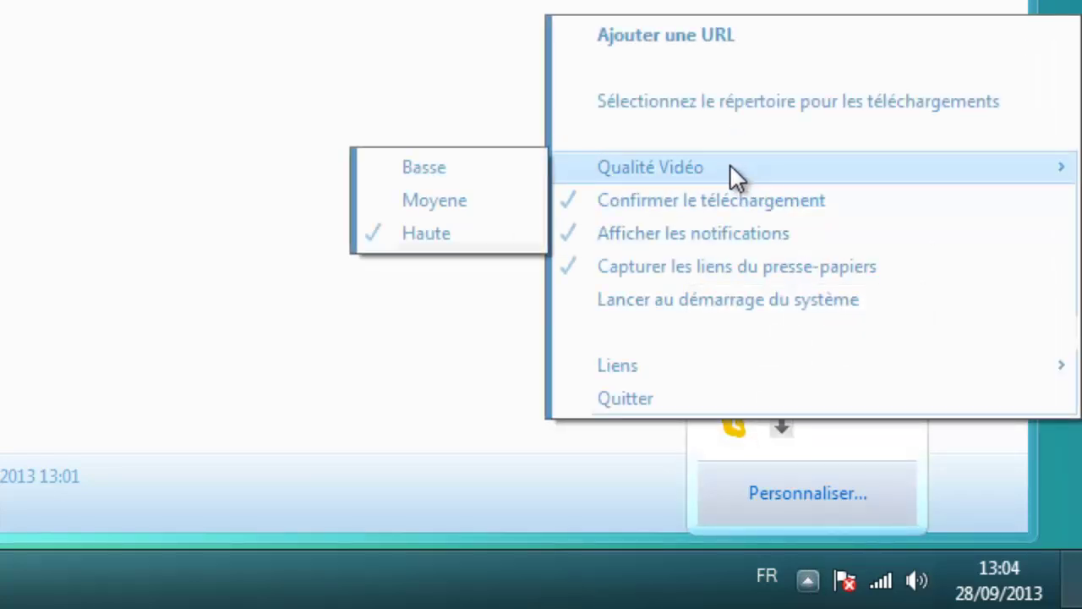
click(474, 237)
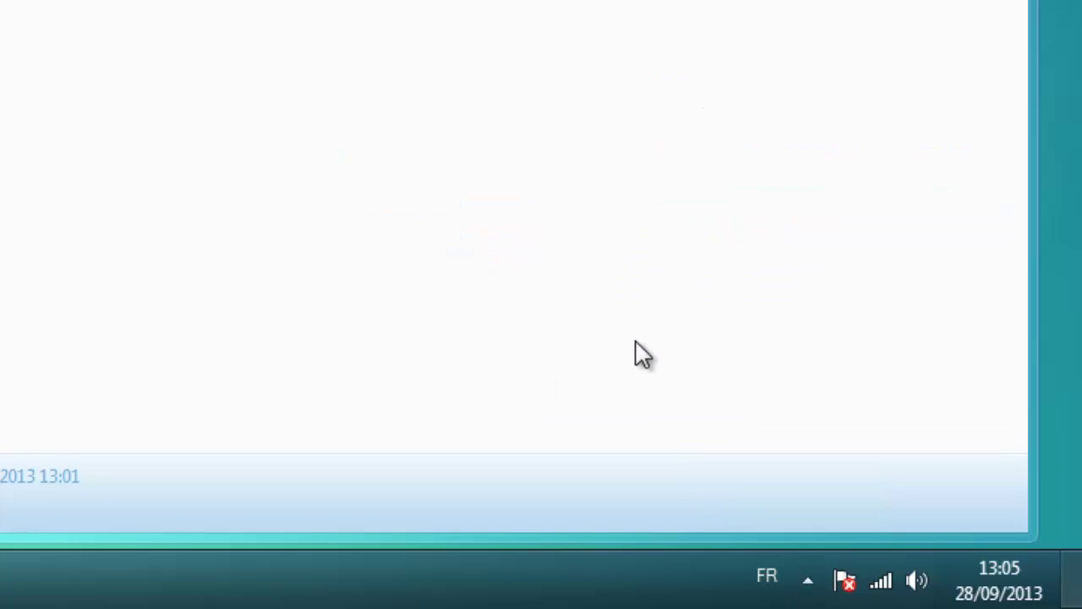
Step: Turn off the downloader's clipboard link capture option, Capturer les liens du presse-papiers
click(807, 580)
right_click(776, 435)
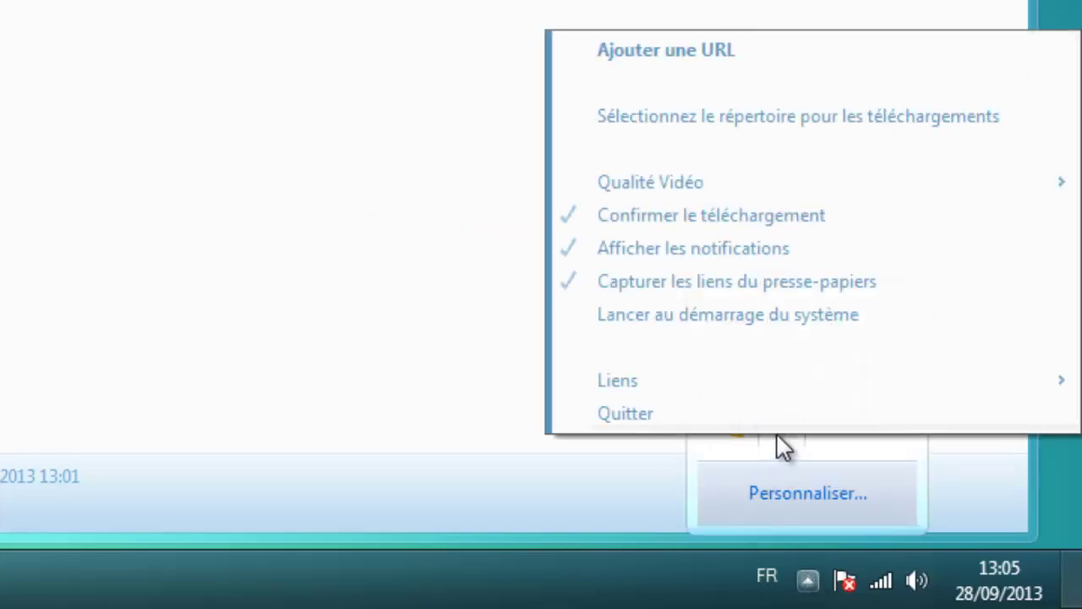
click(730, 293)
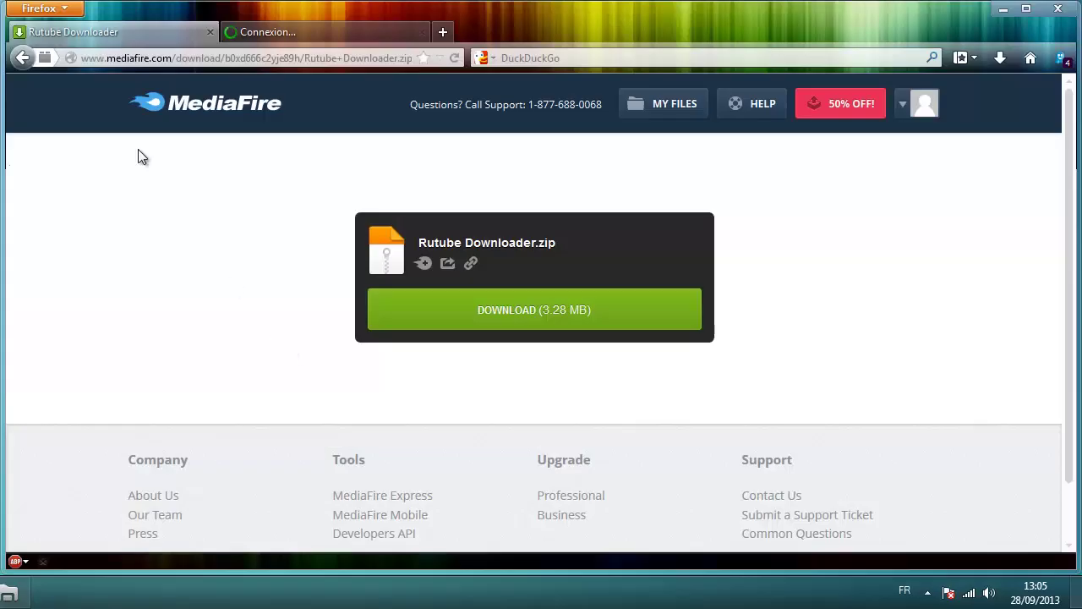
Step: Switch to the Rutube site in Firefox and open the Comedy Club video titled "президент Европы (ЕПТА)"
click(258, 34)
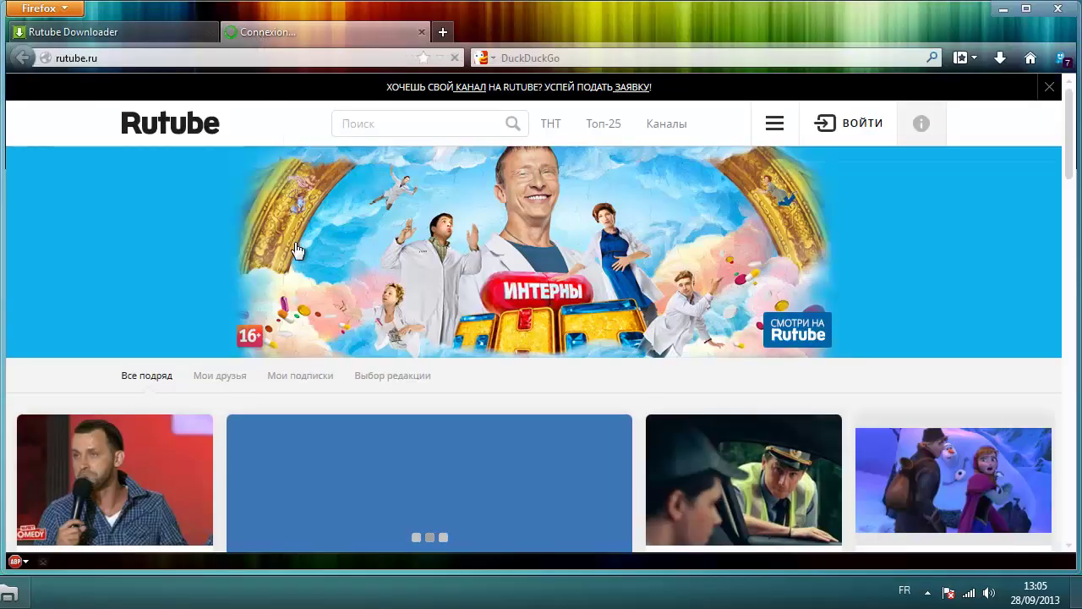
scroll(362, 435, down, 4)
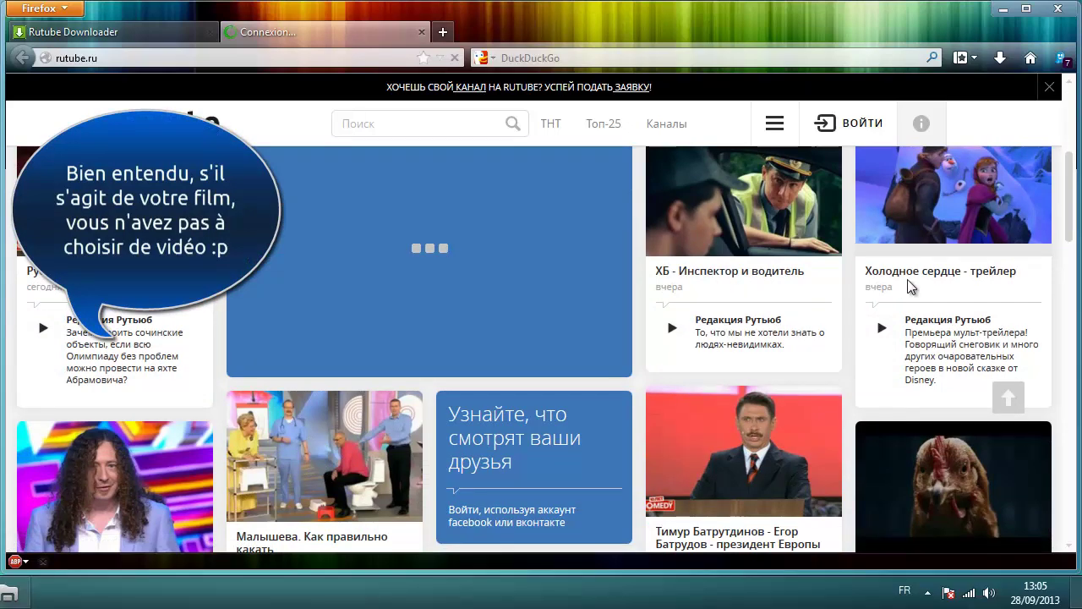
scroll(875, 357, down, 3)
click(728, 349)
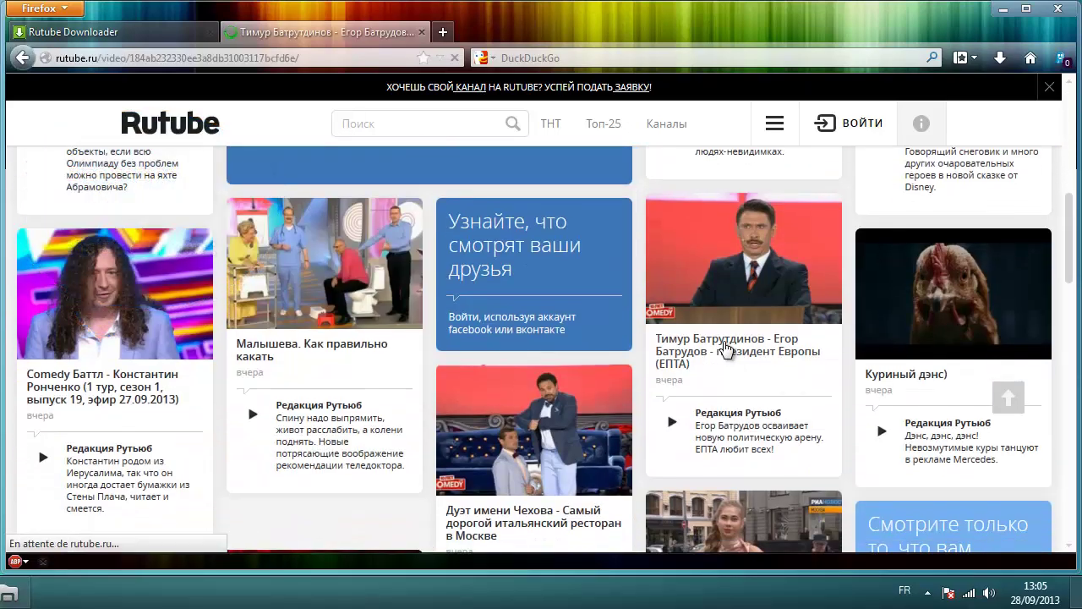
Step: Return from the ad page to the video page, unmuting the system sound and pausing playback
click(220, 316)
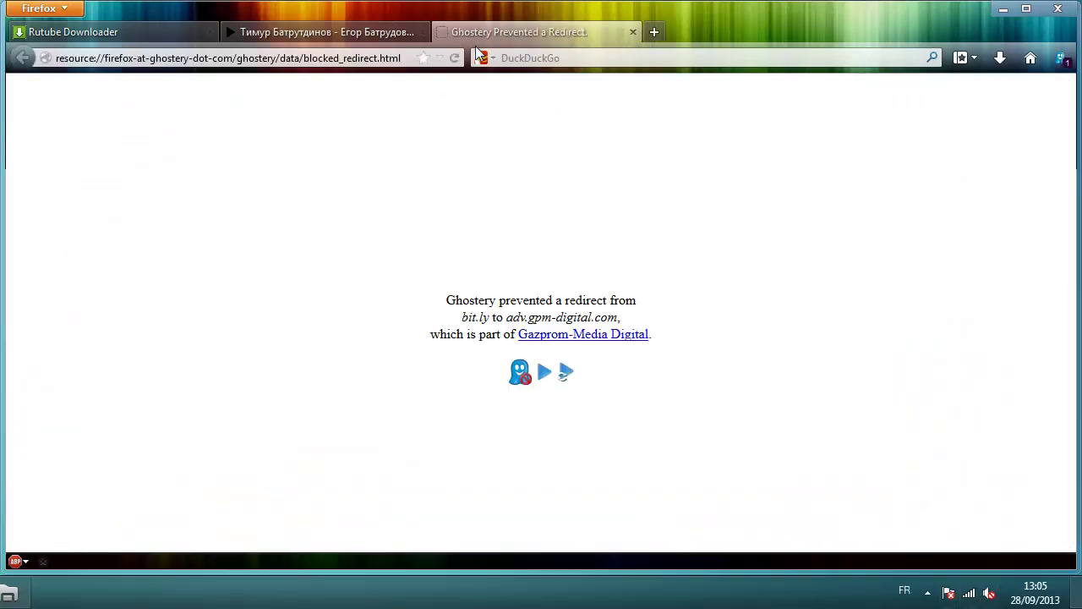
key(alt+Left)
scroll(461, 414, down, 2)
click(988, 594)
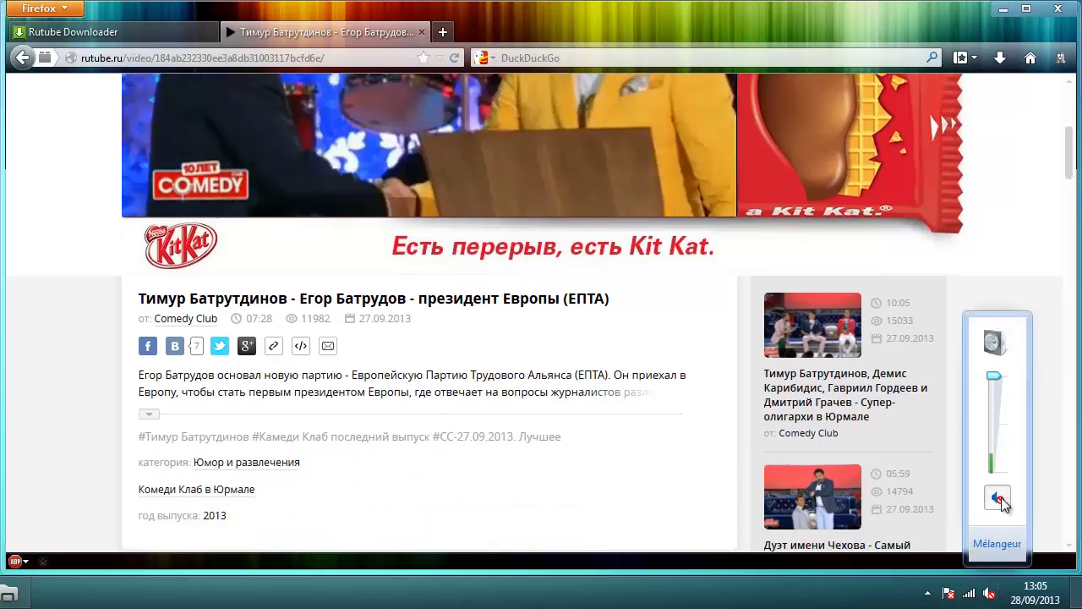
click(1001, 497)
click(313, 127)
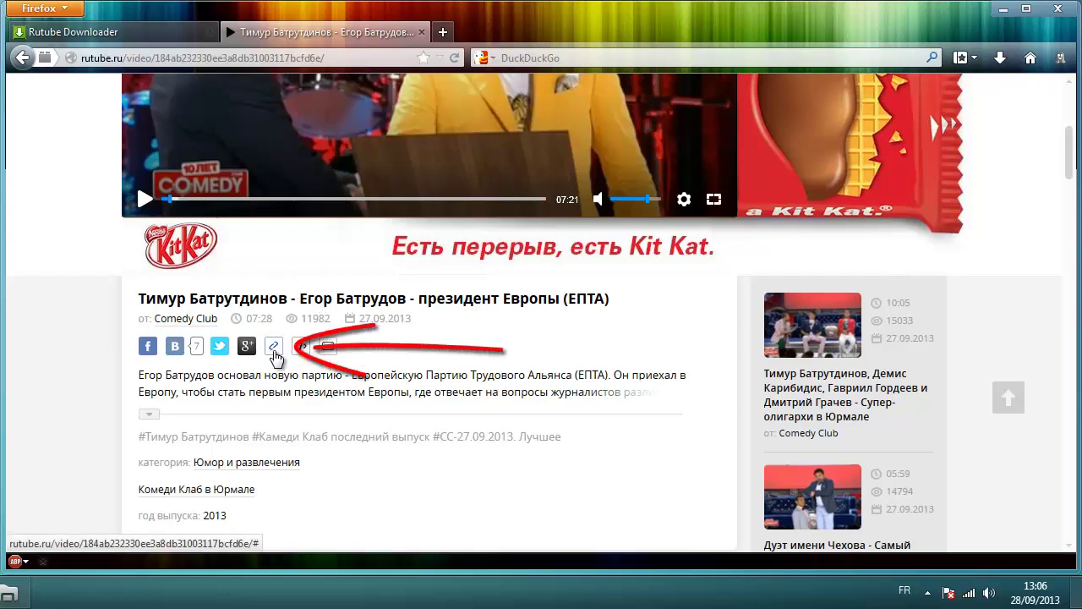
Step: Reveal the video's share link below its title and copy the full URL
click(275, 347)
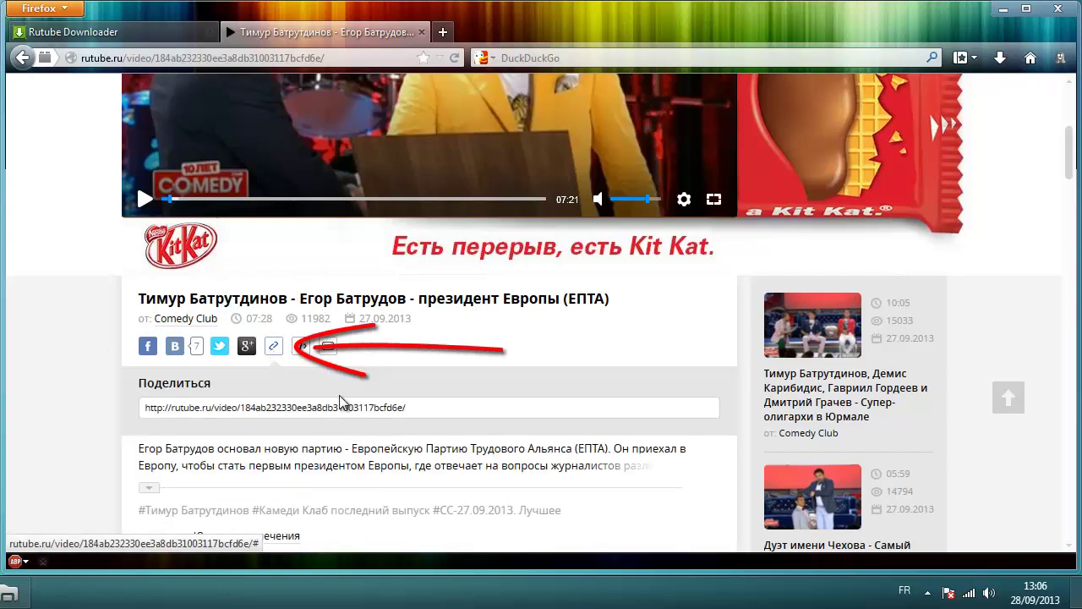
click(252, 406)
right_click(259, 402)
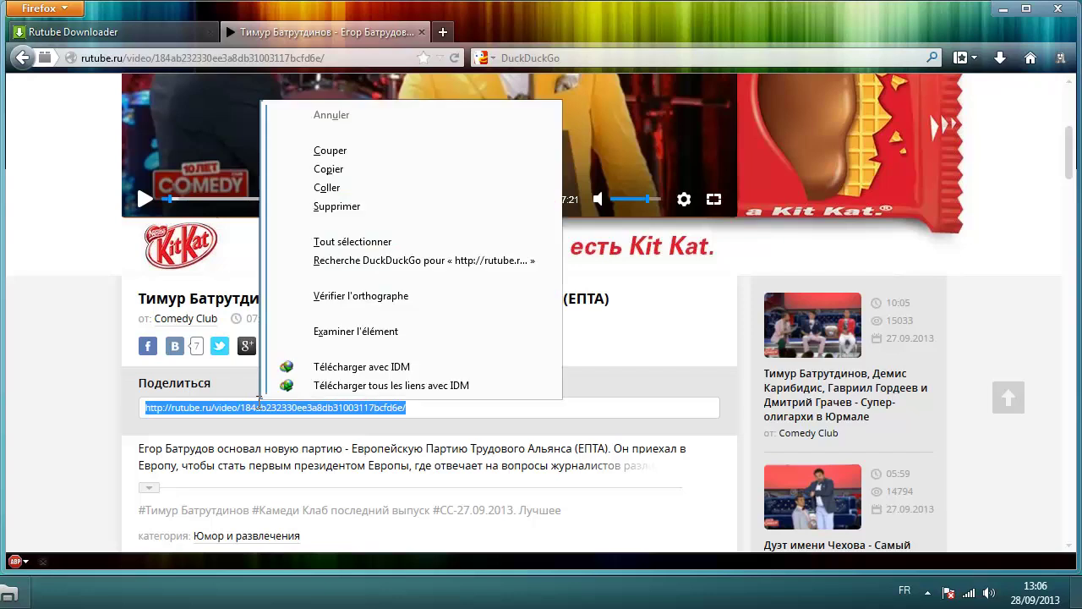
click(374, 174)
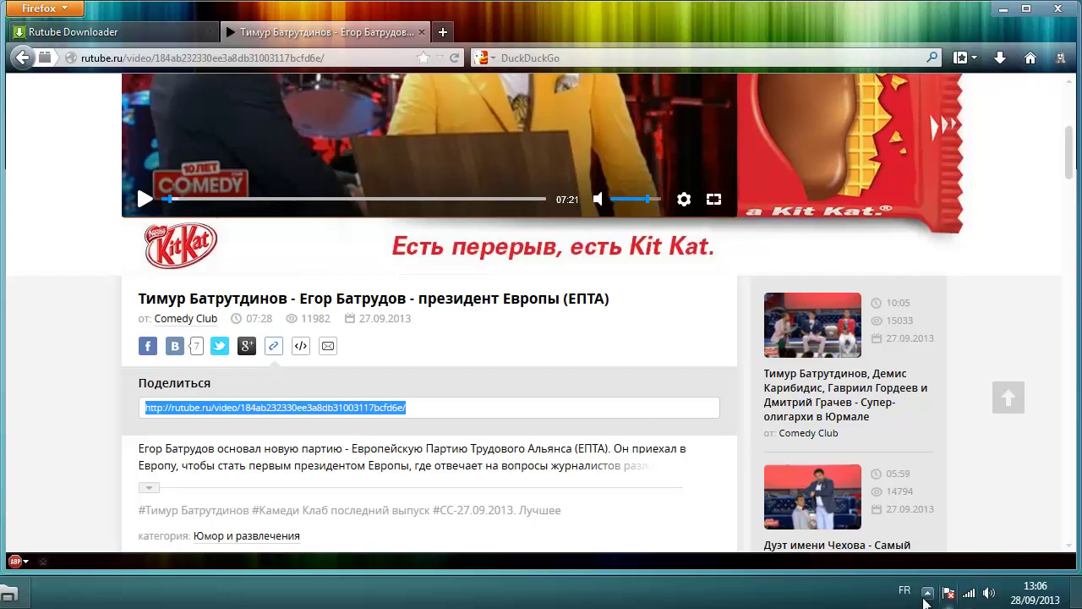
Step: Add the copied Rutube link as a new URL in the downloader and confirm it to start the download
click(928, 593)
right_click(916, 513)
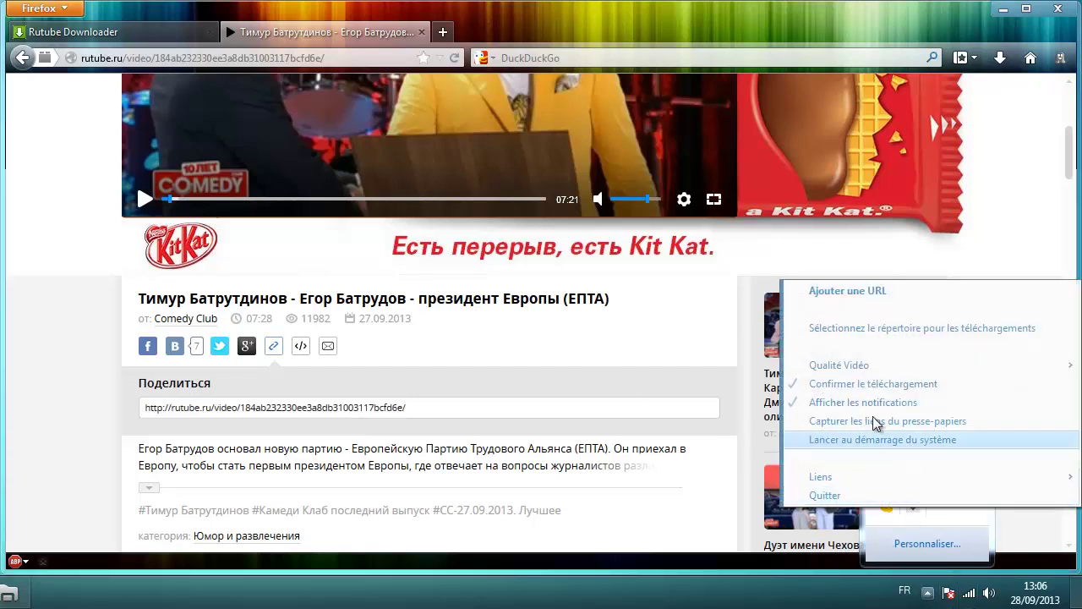
click(896, 495)
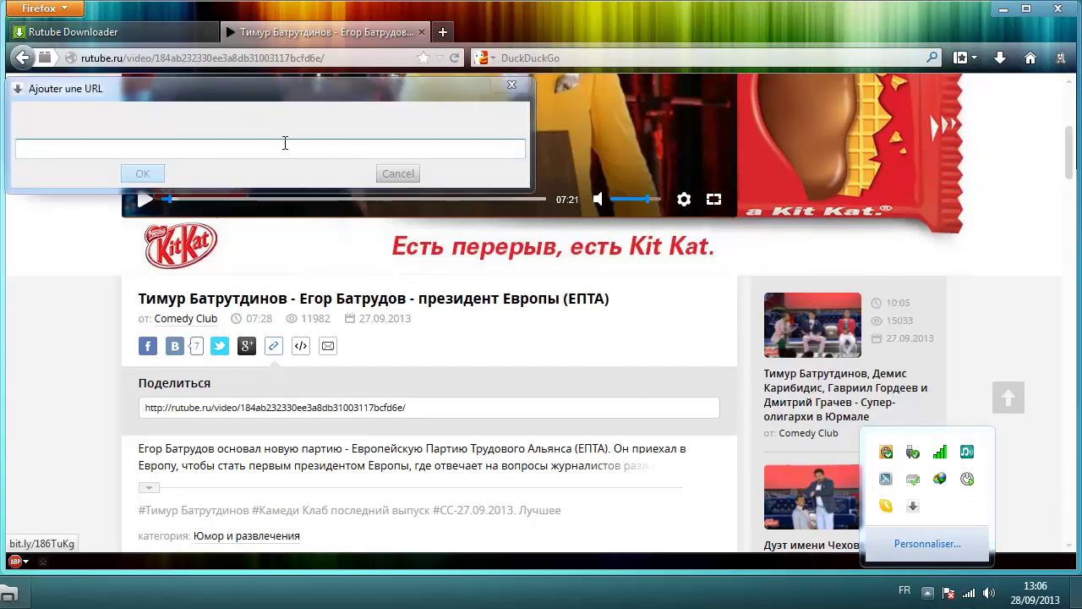
drag(264, 98, 565, 243)
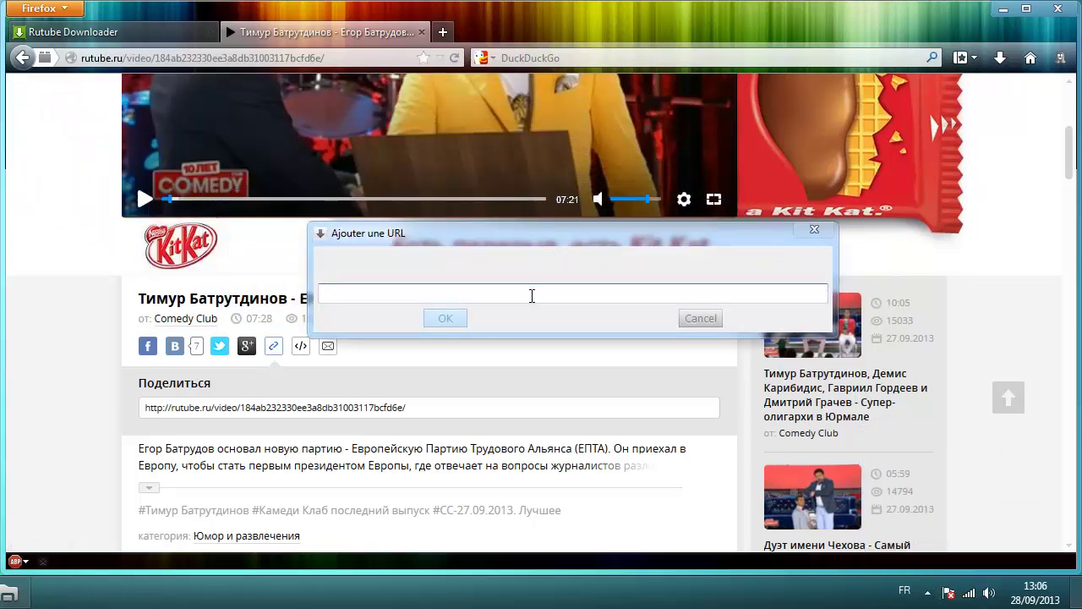
key(ctrl+v)
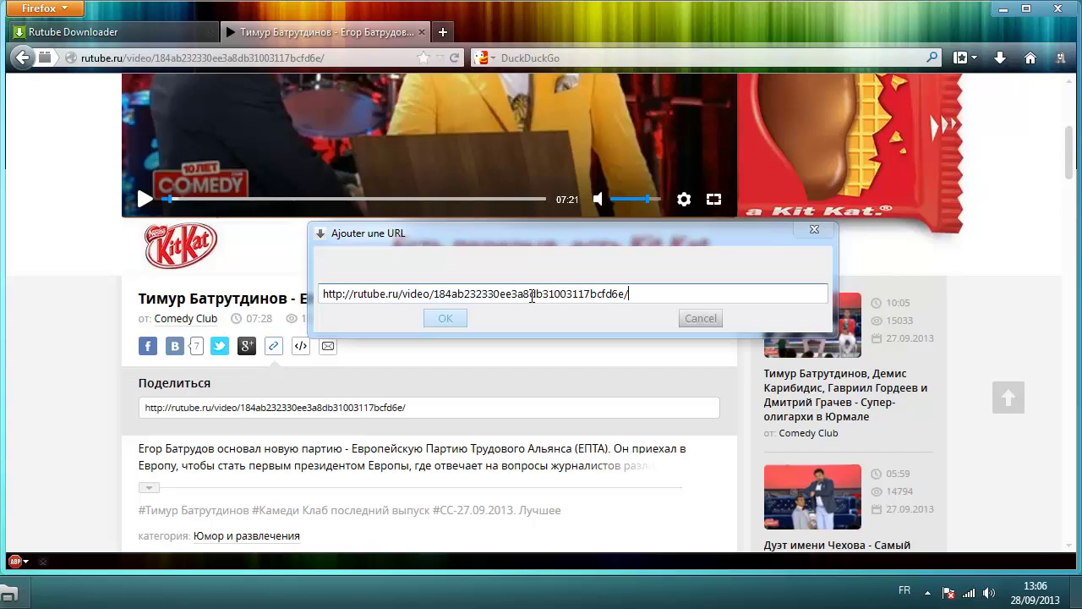
click(448, 320)
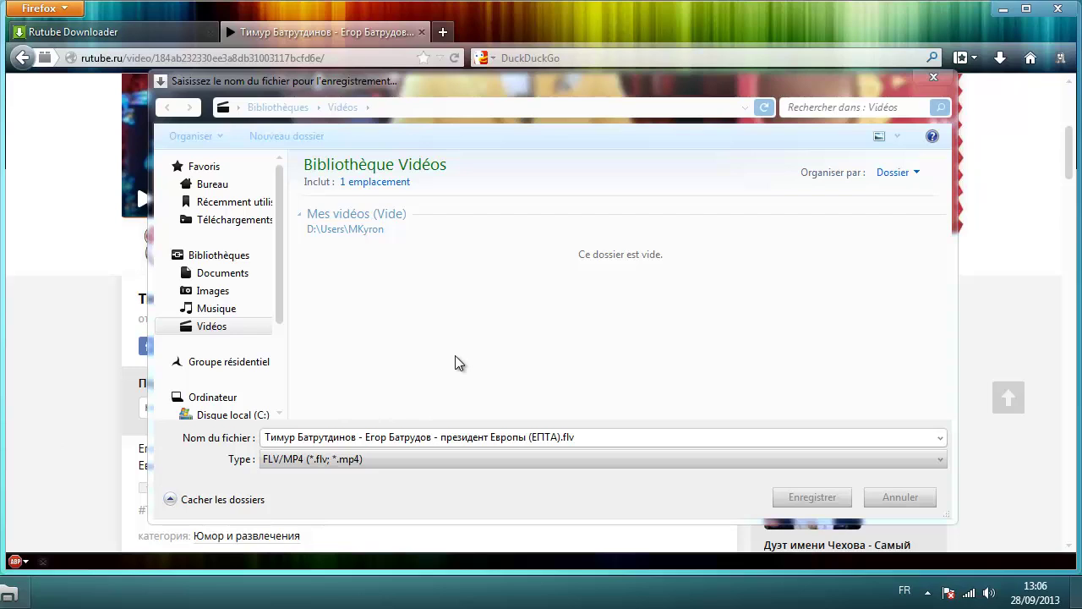
key(space)
key(eacute)
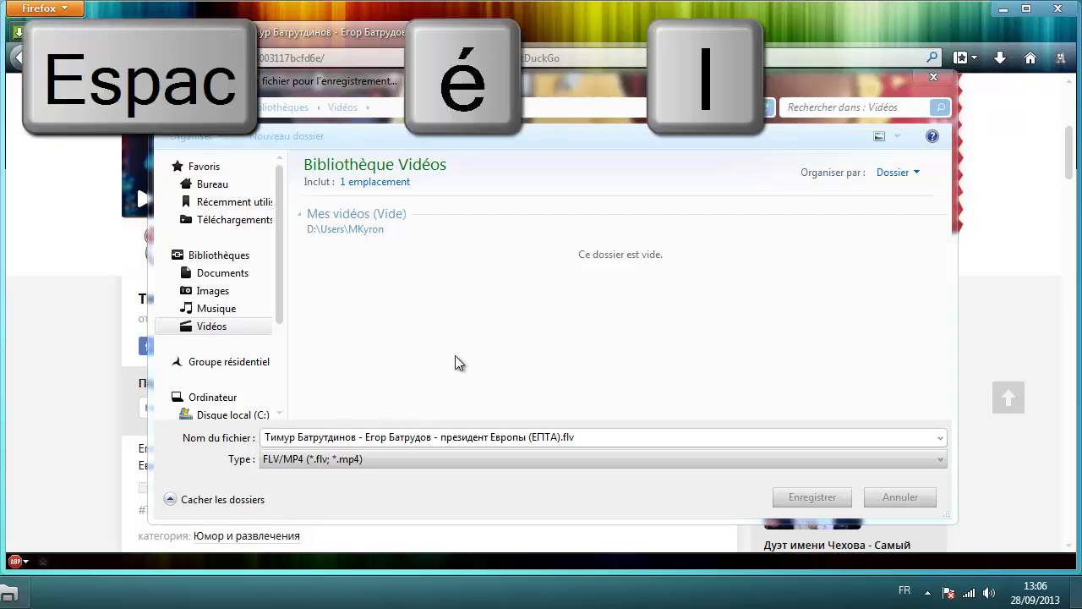
key(ampersand)
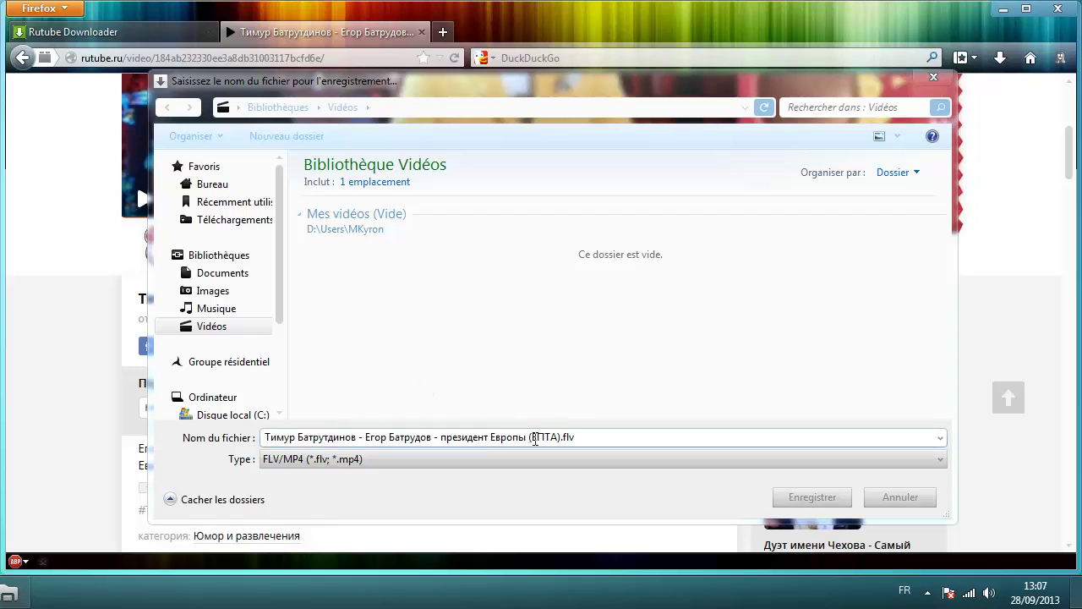
Step: Name the download videoTest.flv and save it in the Vidéos library
drag(561, 438, 216, 438)
text(videoTest)
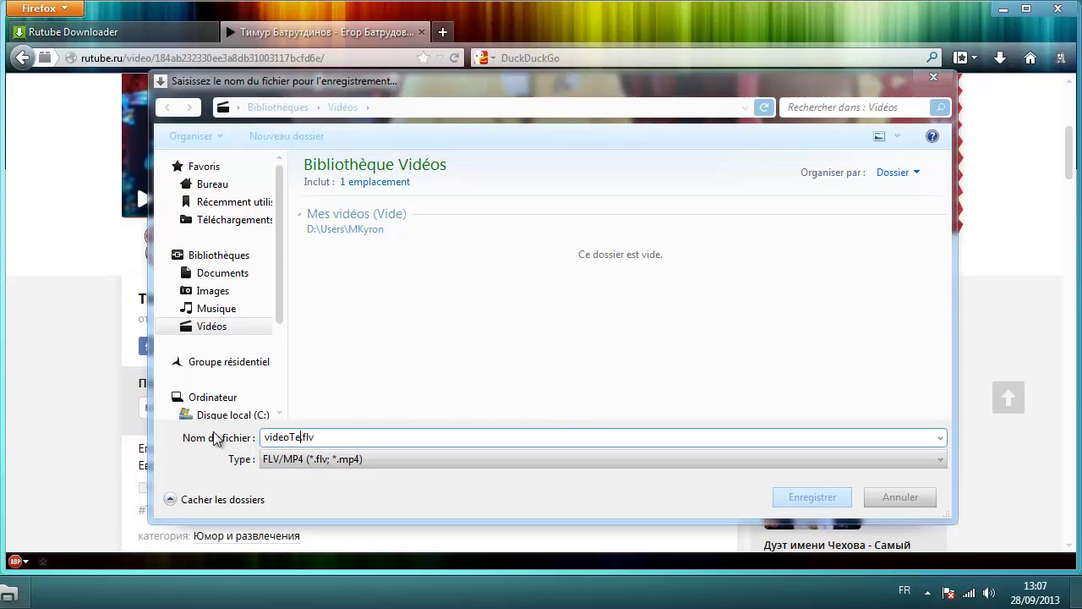
click(806, 499)
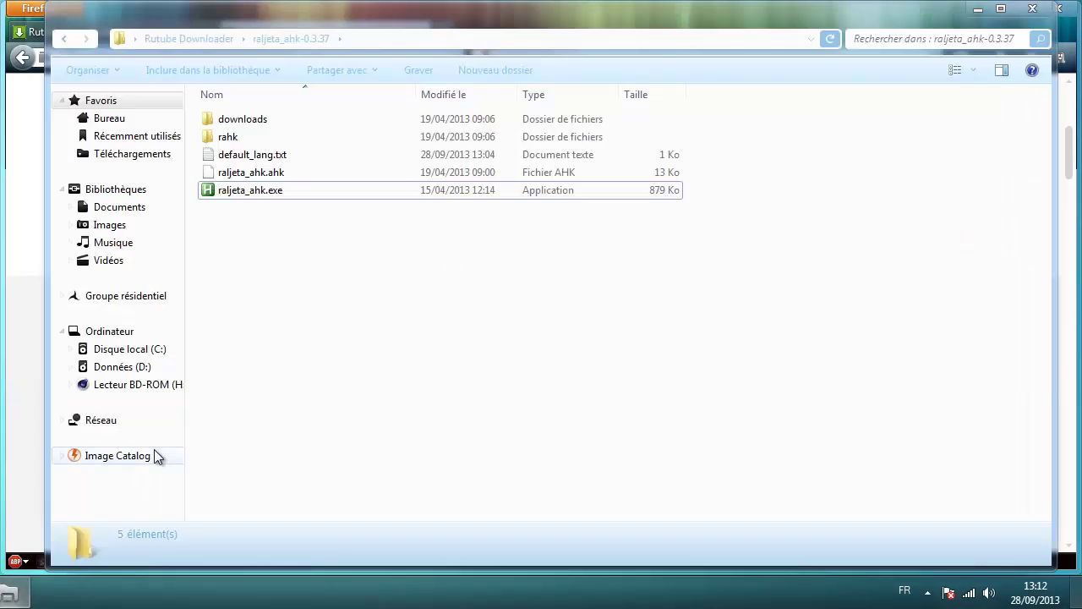
Step: Play videoTest.flv from the Vidéos library and reposition the player window to check the downloaded video
click(123, 261)
click(343, 254)
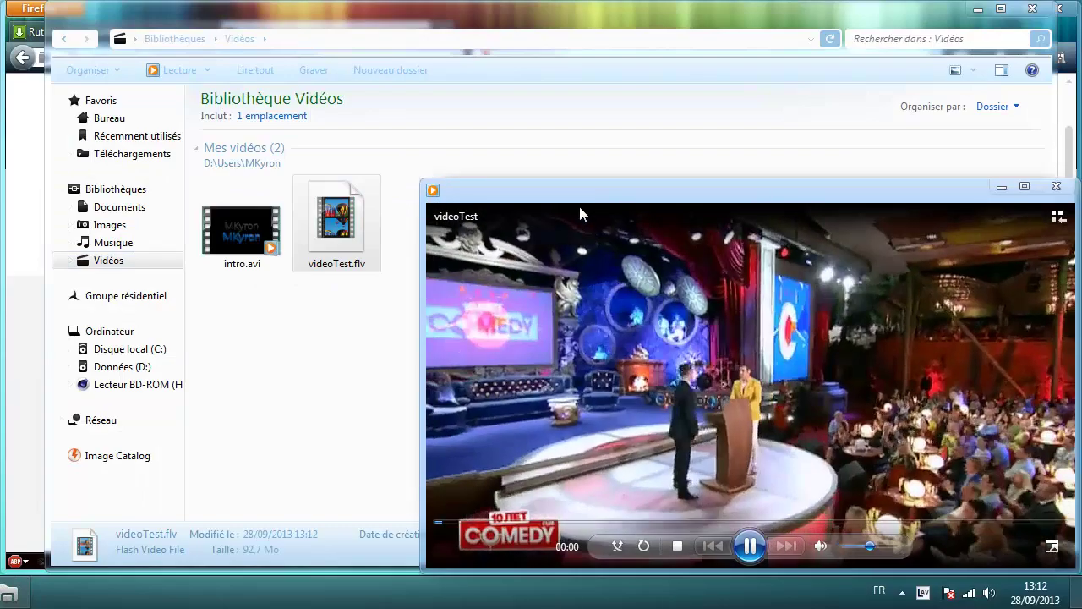
drag(579, 194, 446, 136)
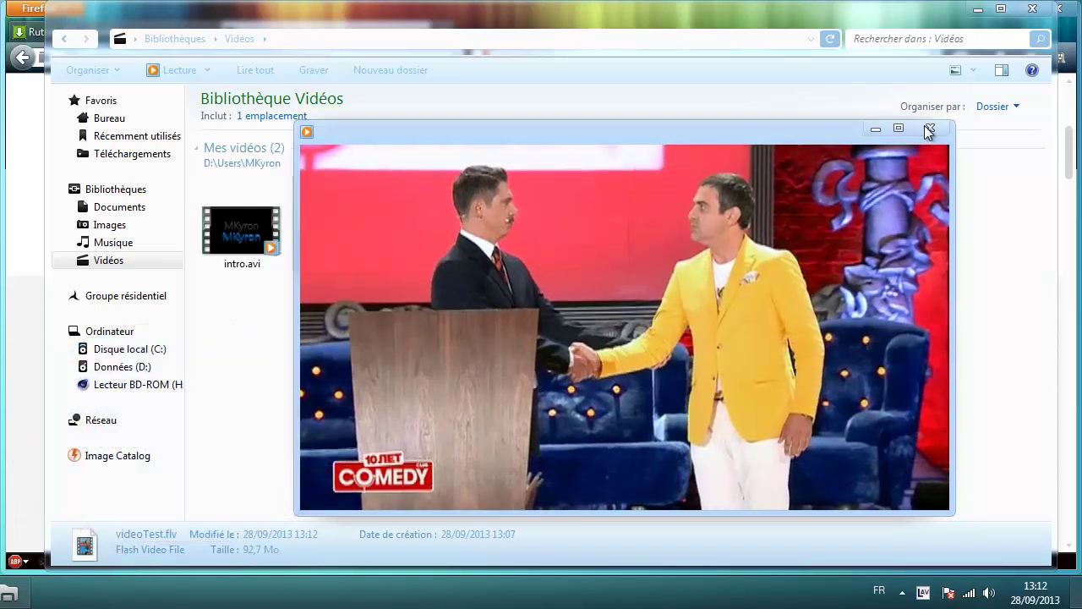
Step: Close the video player and minimise the file explorer and Firefox windows to return to the desktop
click(929, 130)
click(977, 10)
click(1010, 13)
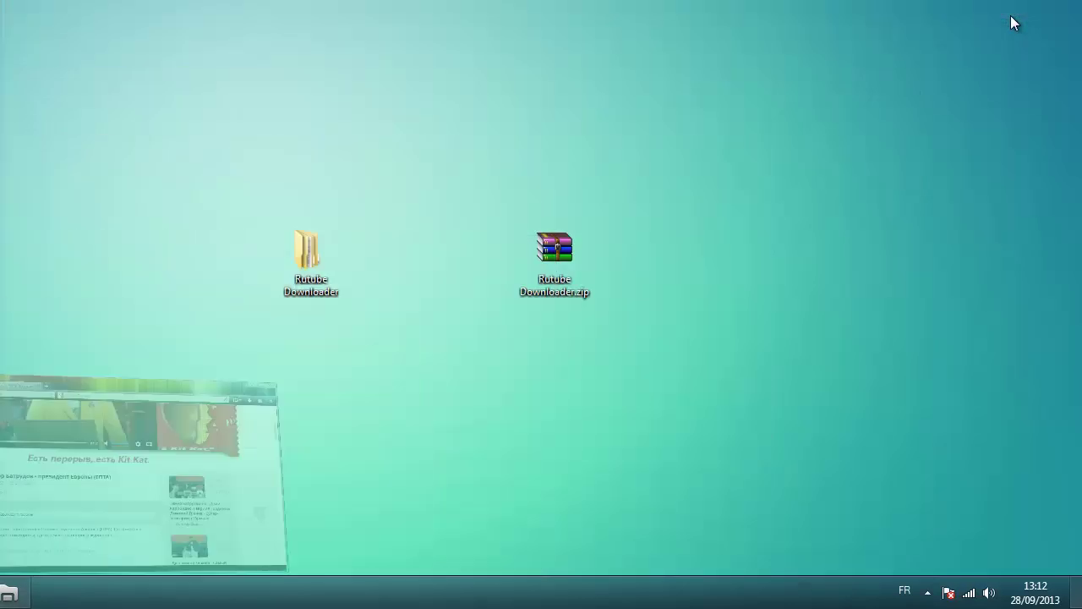